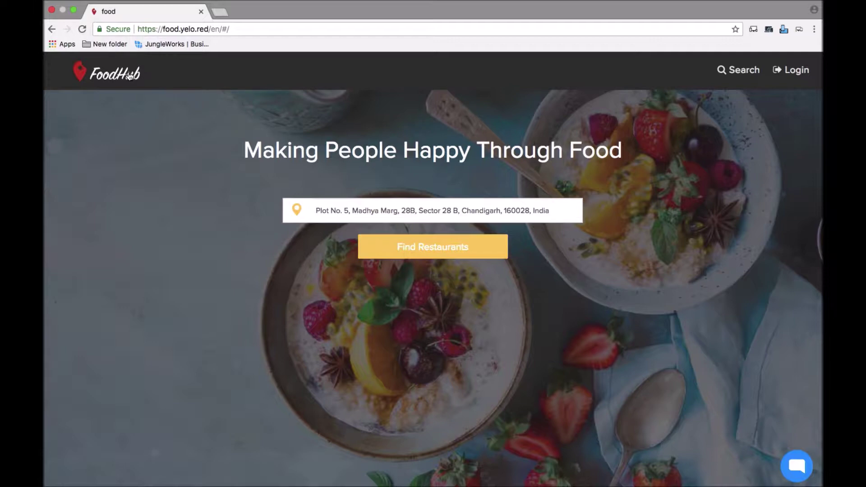
- Open FoodHub's sign-up form and enter the account holder's name
left_click(796, 75)
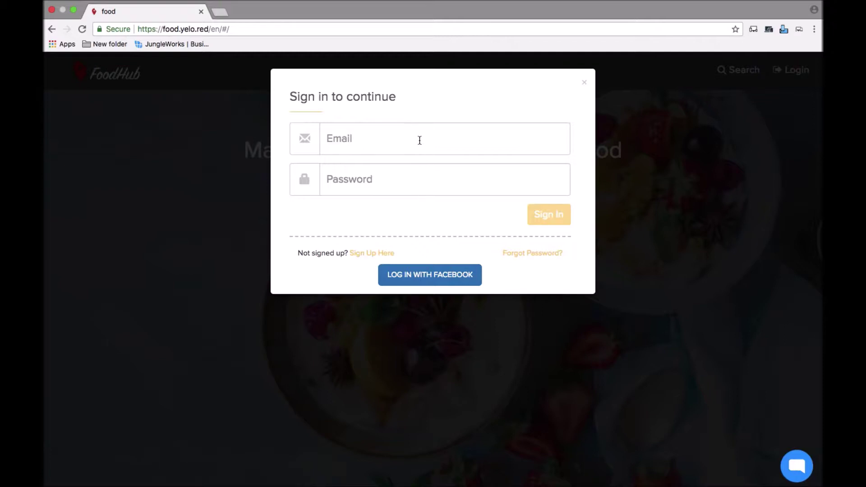
left_click(377, 254)
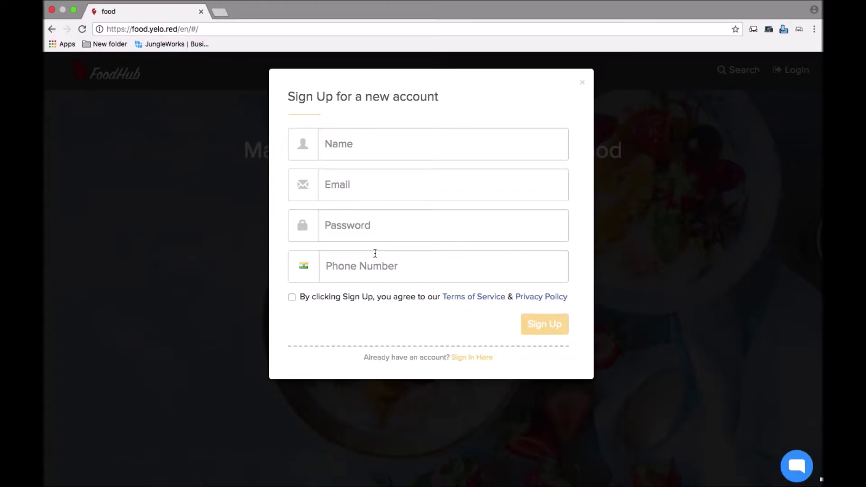
left_click(394, 146)
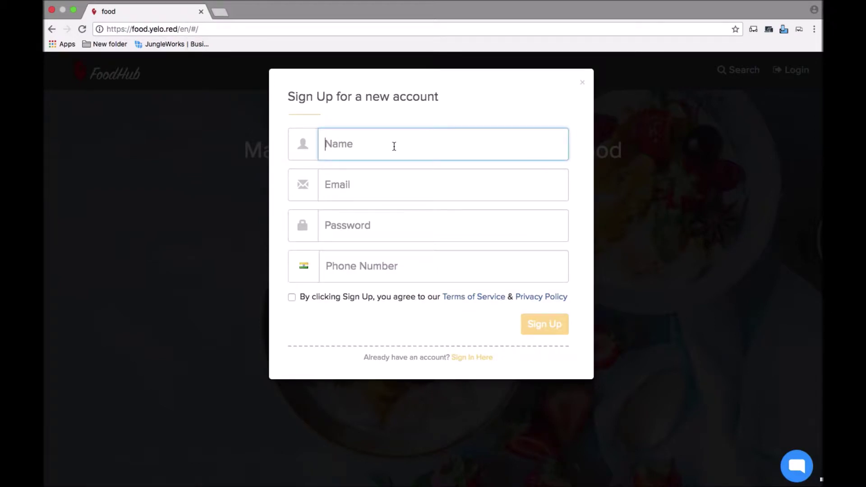
type("Anshita")
- Fill in the email, password and phone number, agree to the terms, and submit the registration
key("Tab")
type("anshita.s@")
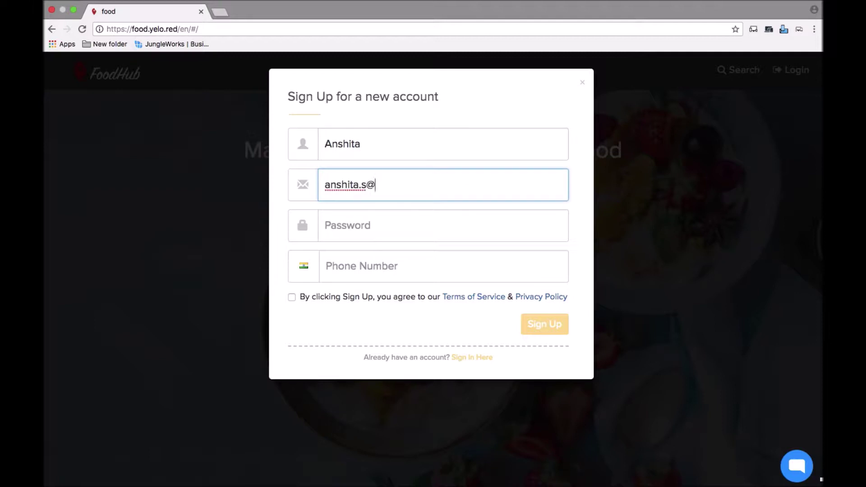
type("test.com")
key("Tab")
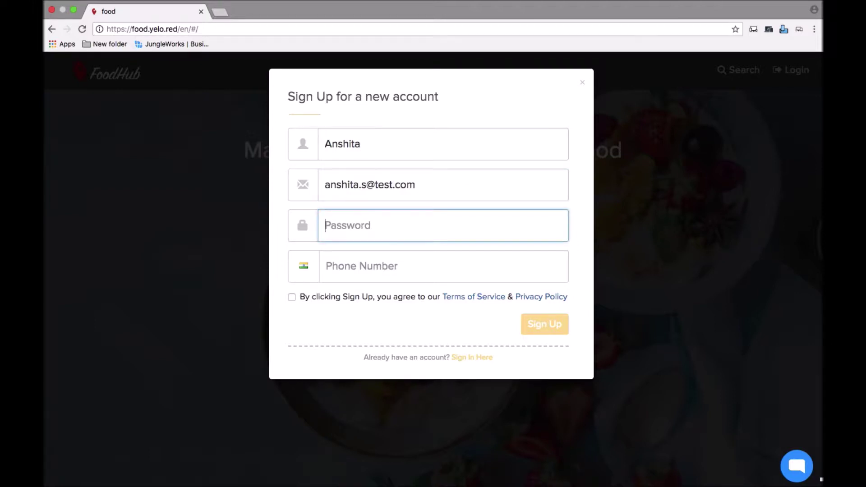
type("••••••")
key("Tab")
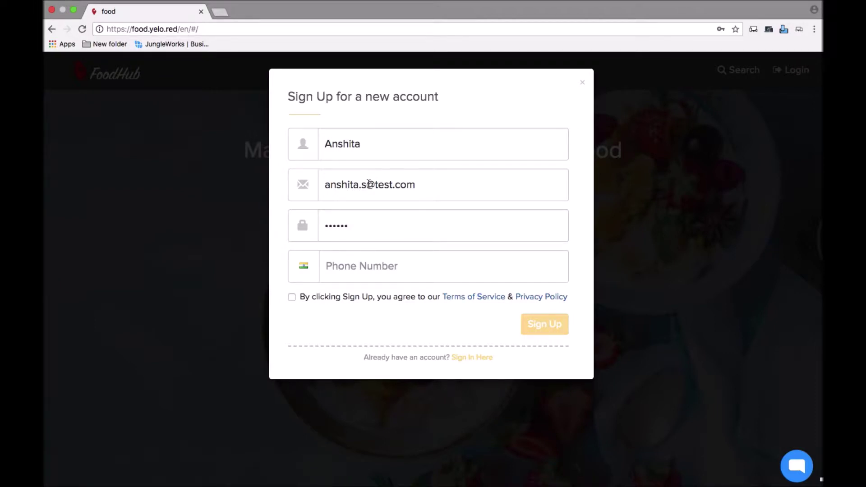
left_click(360, 266)
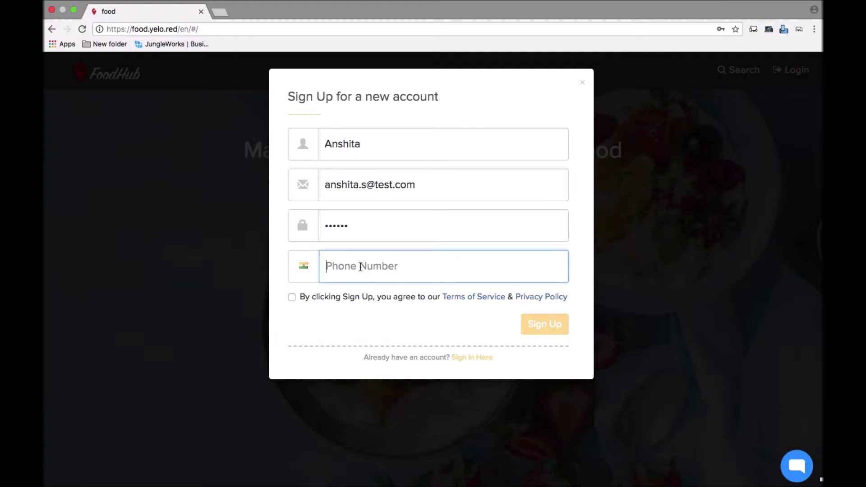
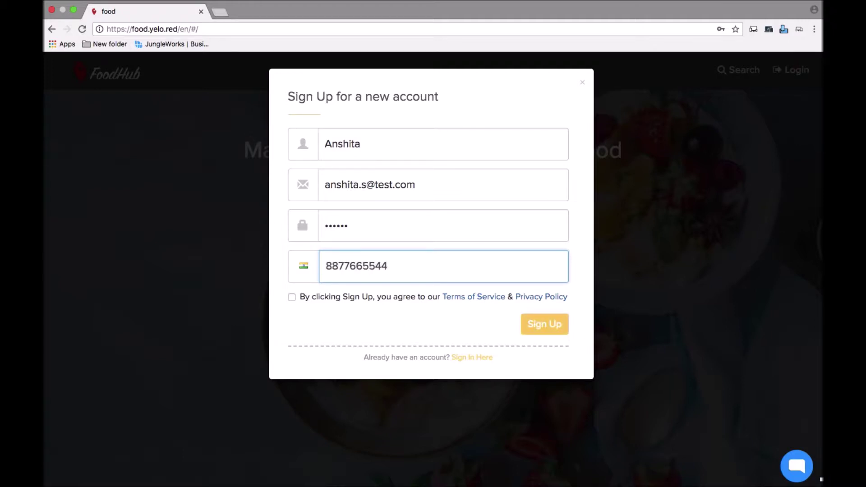
left_click(292, 297)
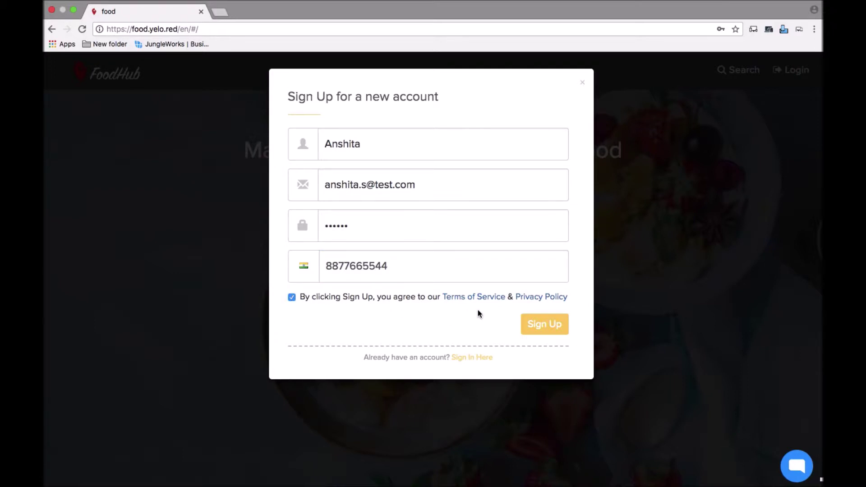
left_click(555, 329)
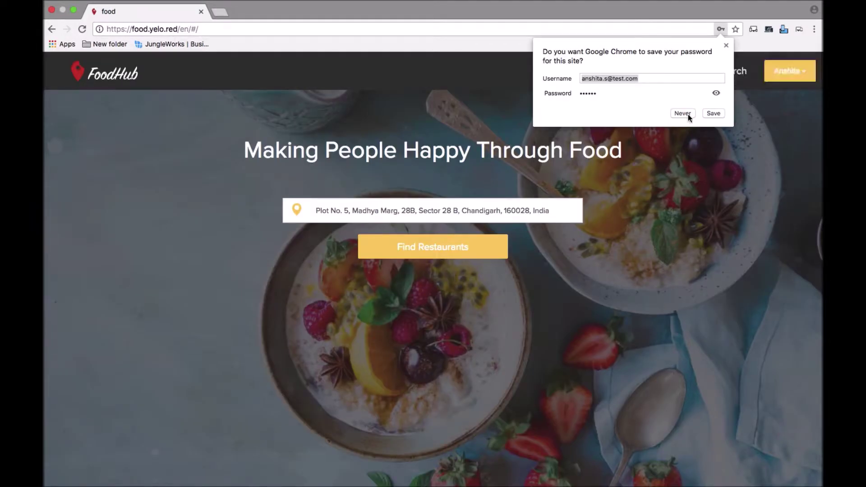
- Dismiss the save-password prompt, replace Chandigarh with New York, NY, USA, and find restaurants
left_click(713, 113)
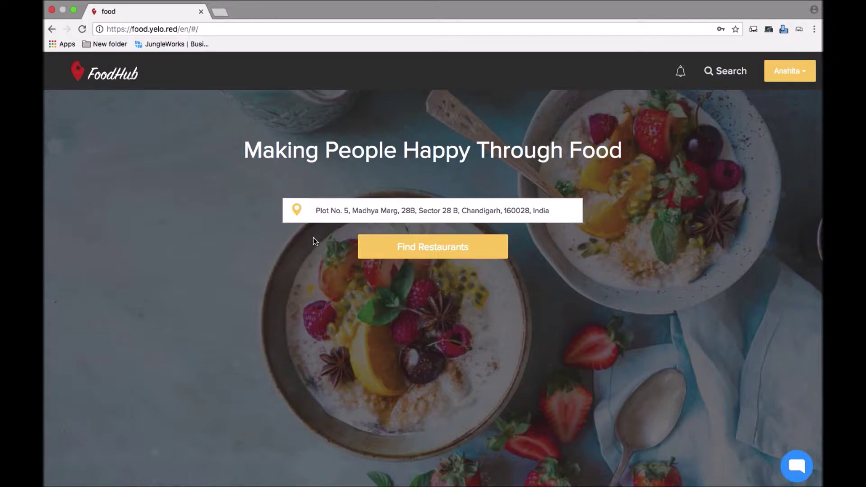
left_click(328, 211)
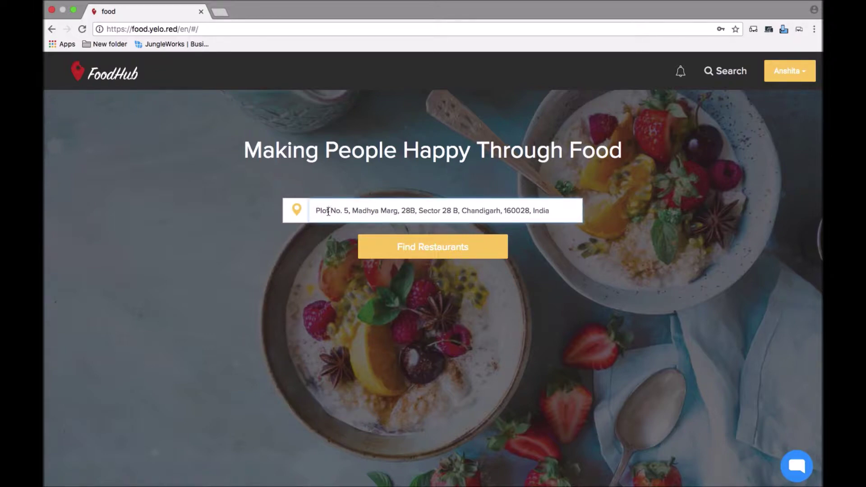
key("BackSpace")
key("BackSpace")
key("BackSpace")
key("BackSpace")
key("BackSpace")
key("BackSpace")
key("BackSpace")
key("BackSpace")
key("BackSpace")
key("BackSpace")
key("BackSpace")
key("BackSpace")
key("BackSpace")
key("BackSpace")
key("BackSpace")
key("BackSpace")
key("BackSpace")
key("BackSpace")
key("BackSpace")
key("BackSpace")
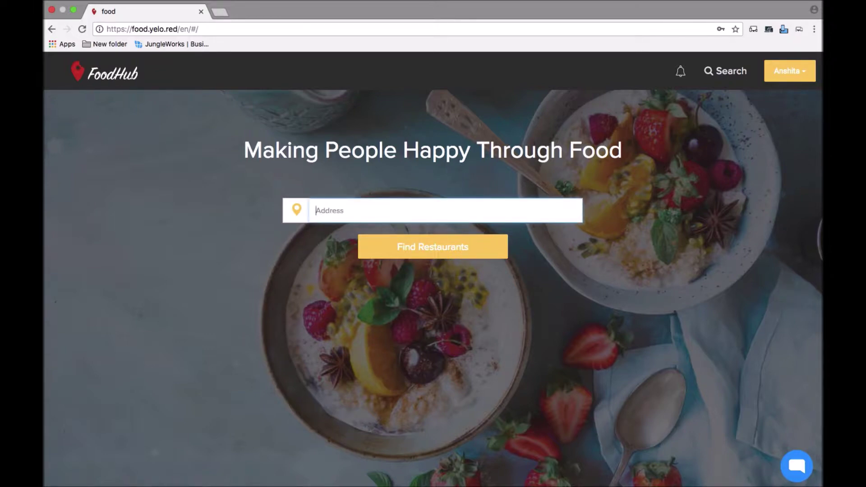
type("New")
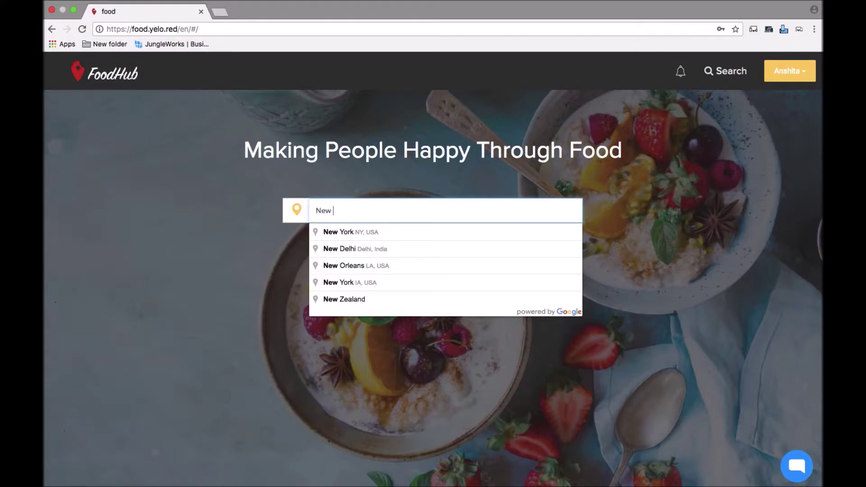
left_click(481, 237)
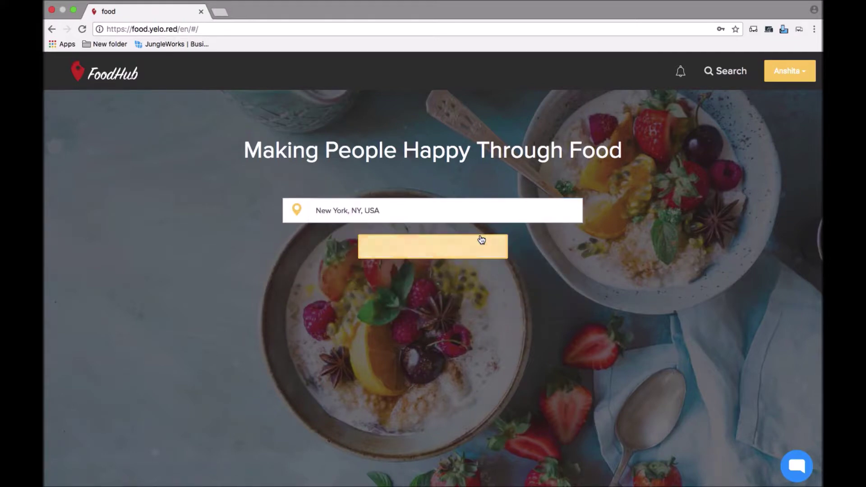
left_click(446, 252)
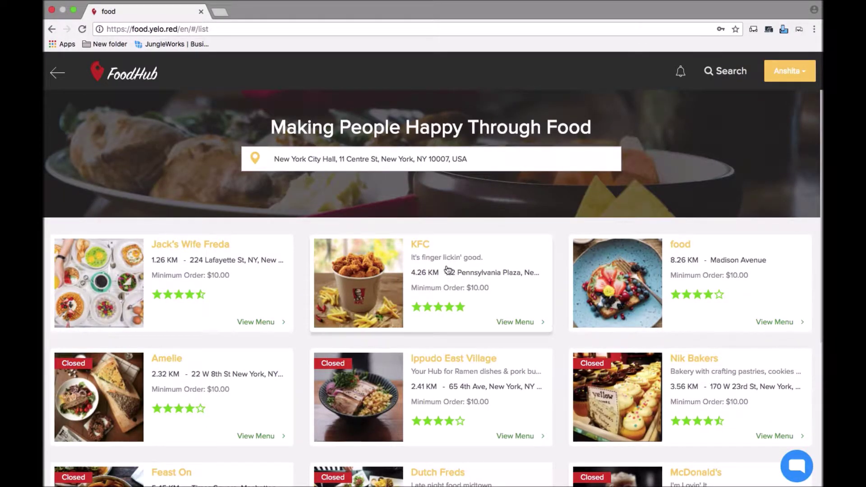
- Open the KFC store page from the New York restaurant list
left_click(423, 246)
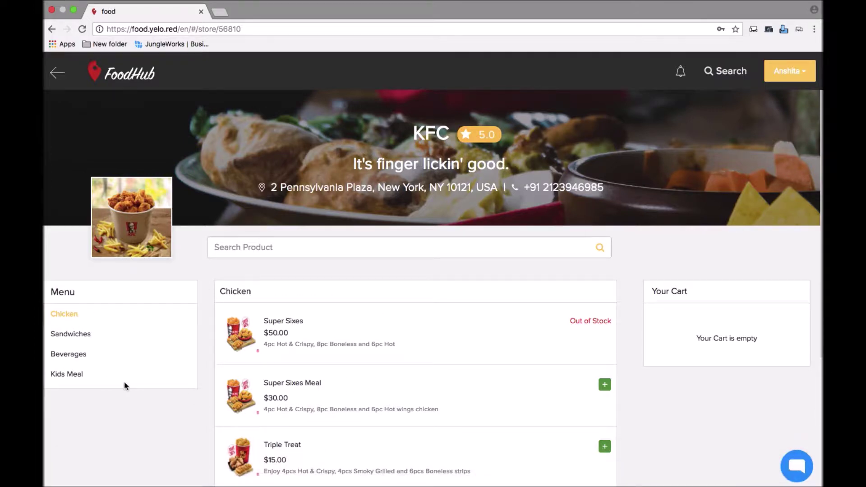
- Add one Spicy Colonel's Original and one Big Crunch from Sandwiches, then check out
left_click(76, 332)
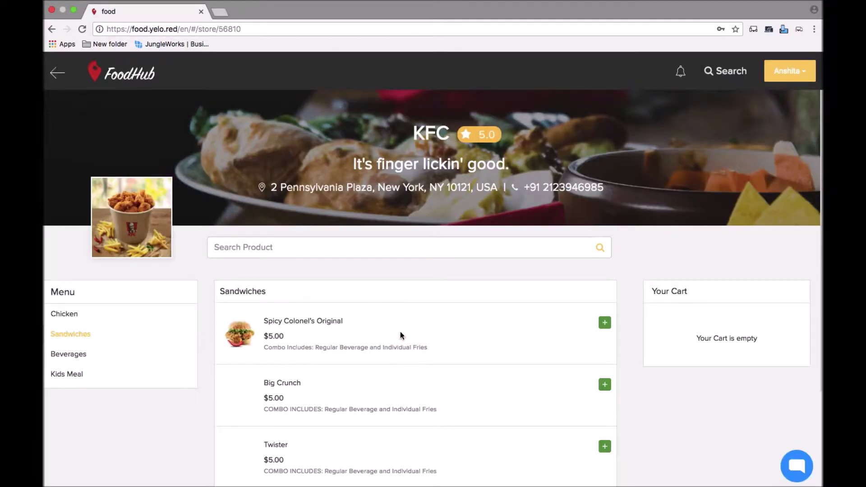
scroll(437, 356, "down", 2)
right_click(438, 354)
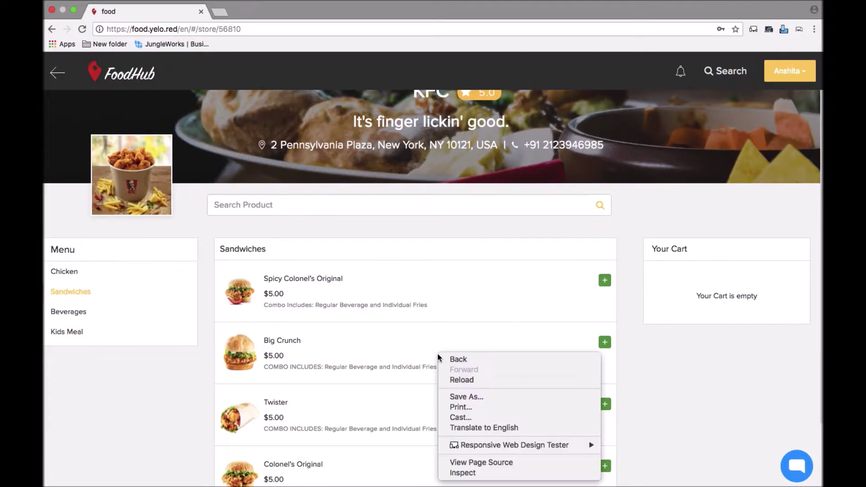
left_click(399, 336)
left_click(604, 281)
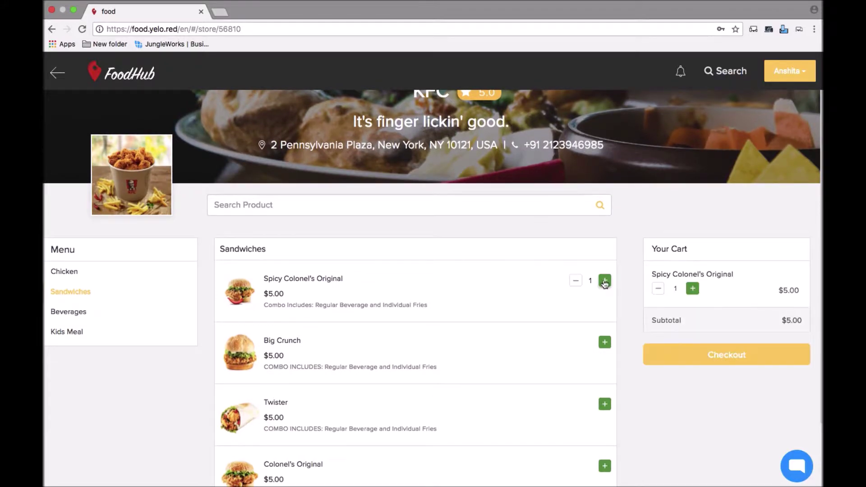
left_click(605, 343)
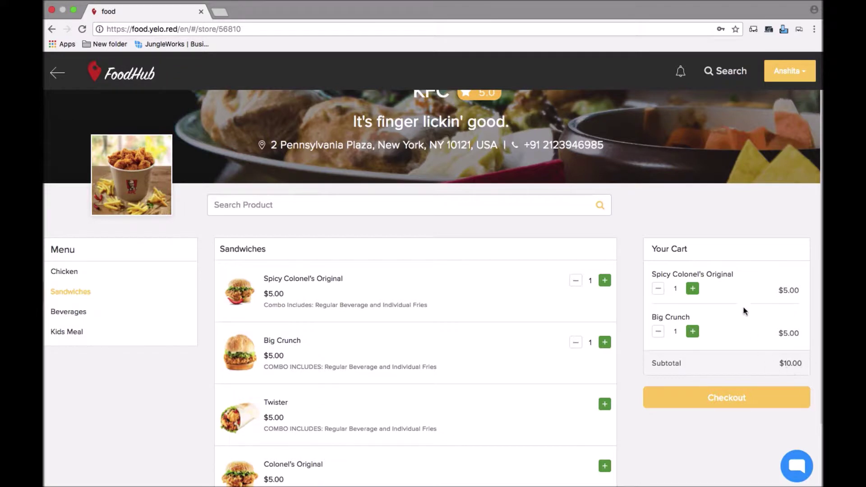
left_click(713, 403)
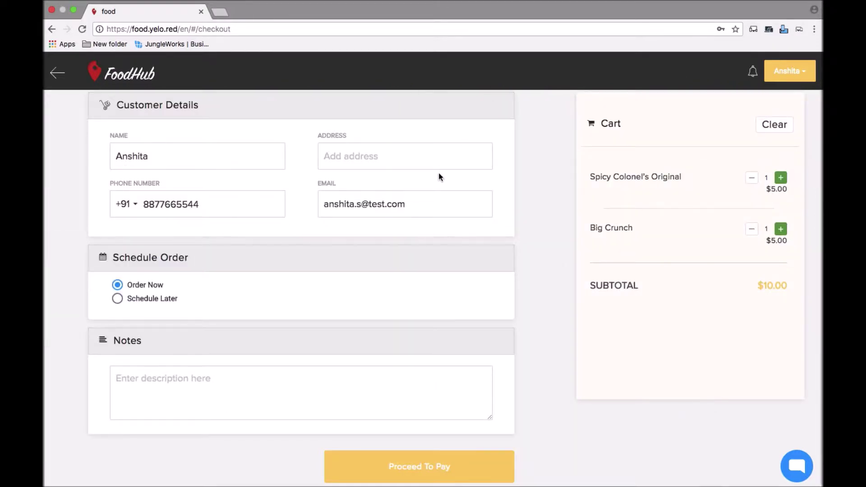
- Set the delivery address to Crystal Design Center
left_click(438, 159)
type("a")
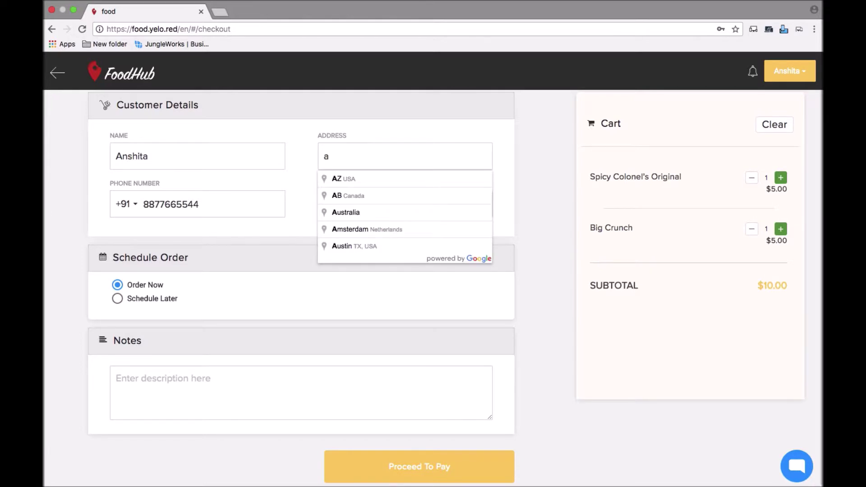
key("BackSpace")
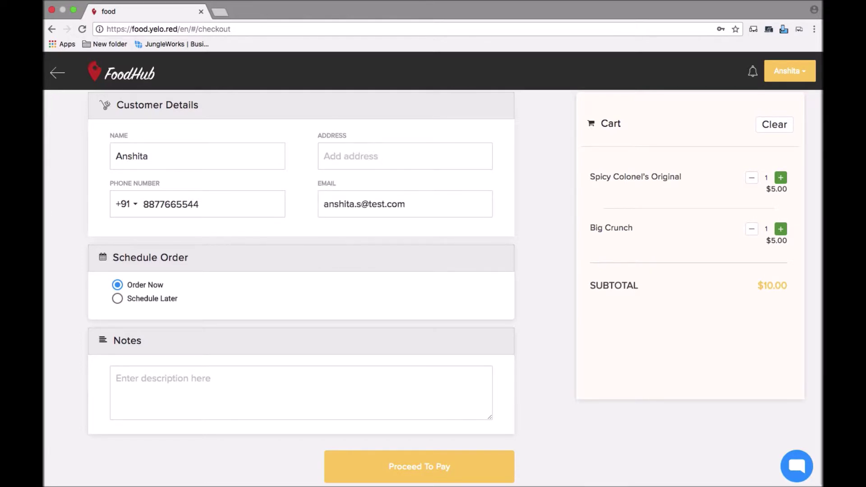
type("cdc")
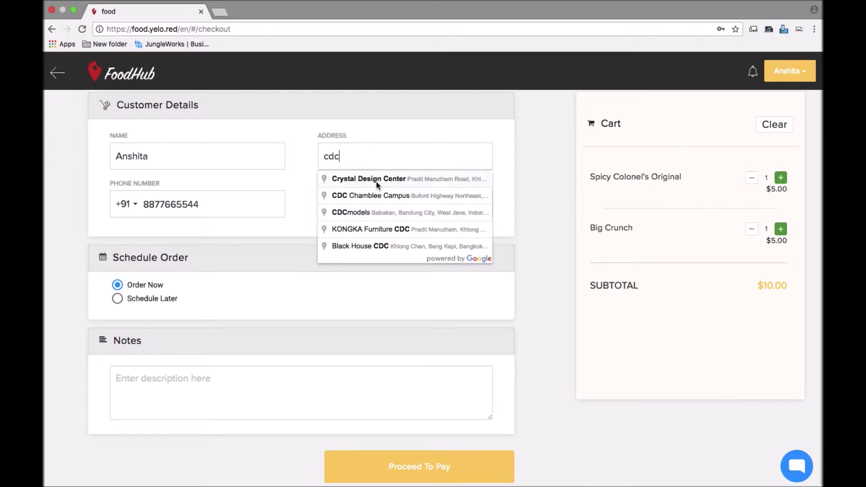
left_click(376, 180)
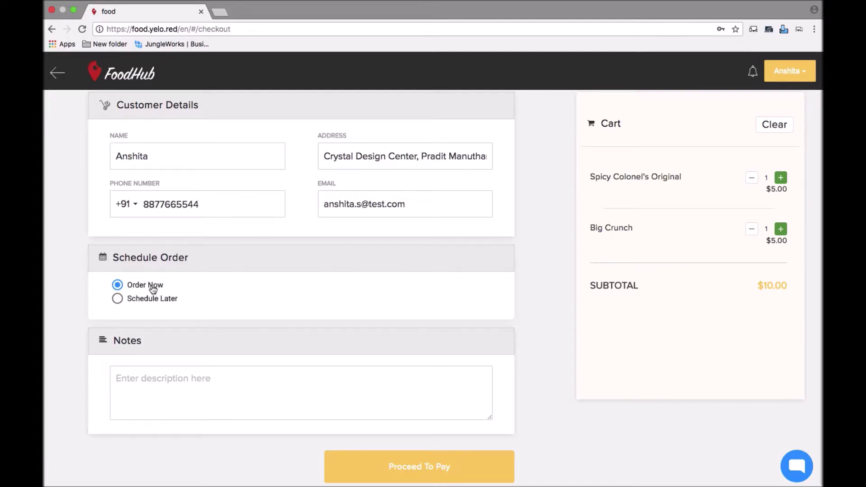
- Schedule the delivery for later on Jul 26, 2018 at 10:00 AM
left_click(117, 299)
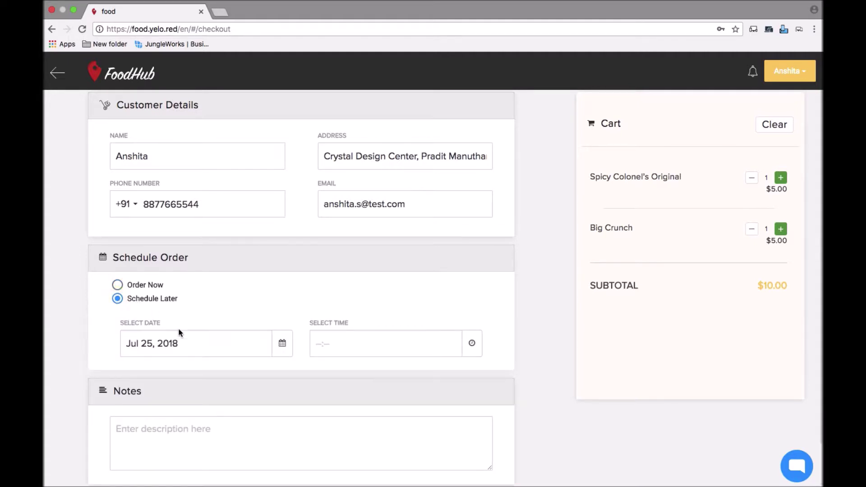
left_click(287, 343)
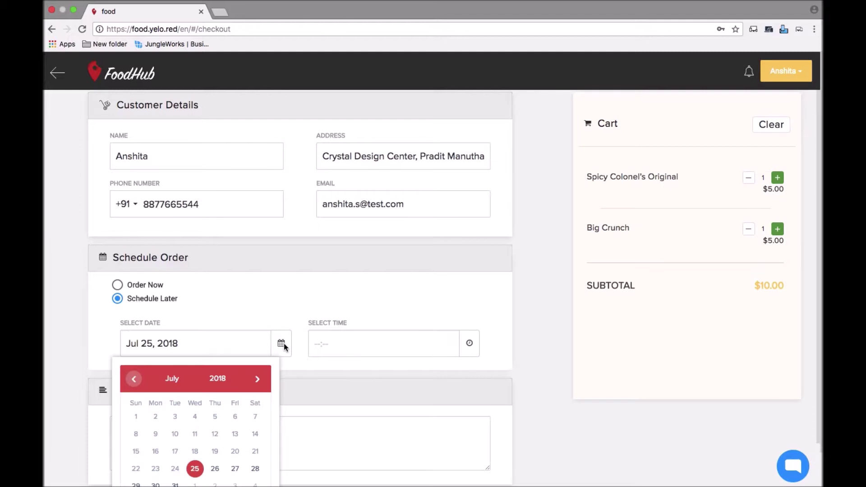
left_click(214, 468)
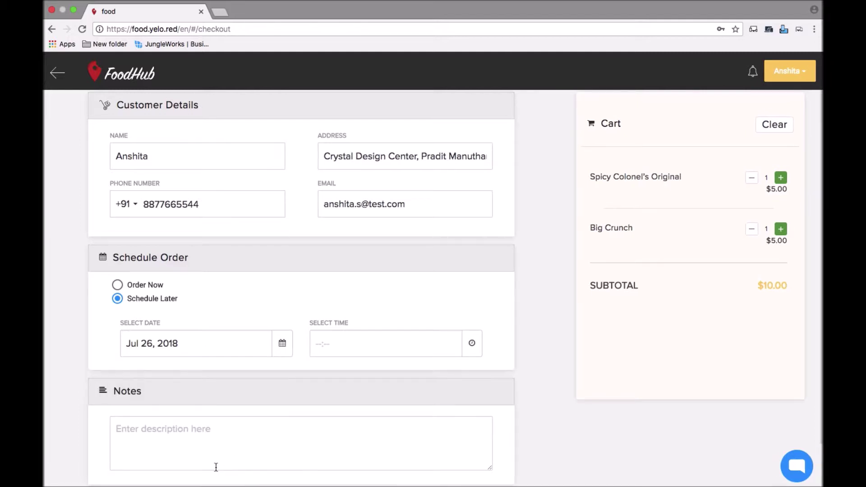
left_click(473, 345)
left_click(375, 400)
- Add the order note "do not ring bell" and proceed to payment
left_click(288, 429)
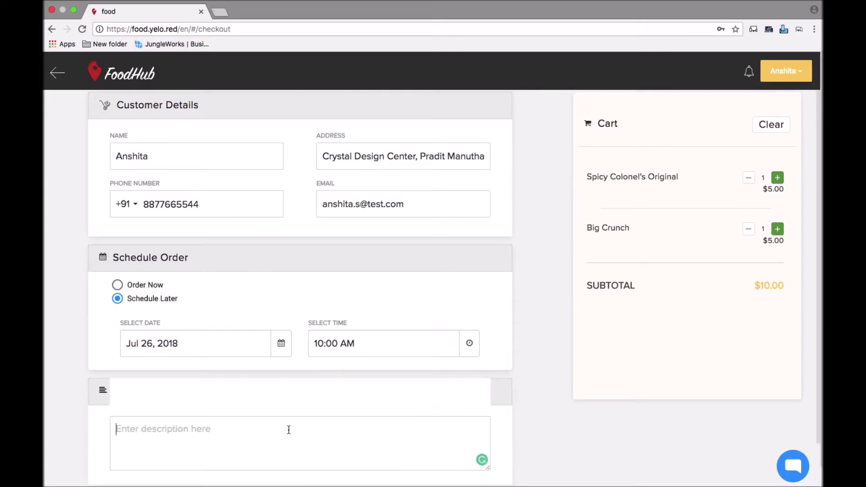
type("do n")
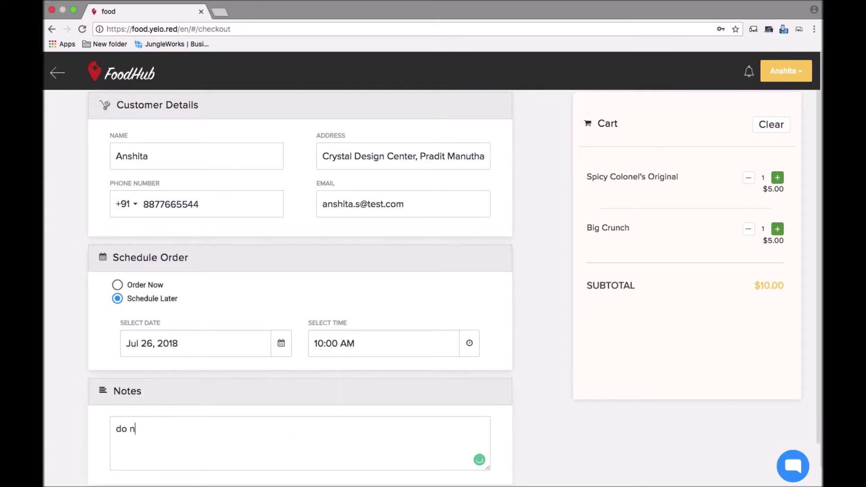
type("ot ring bell")
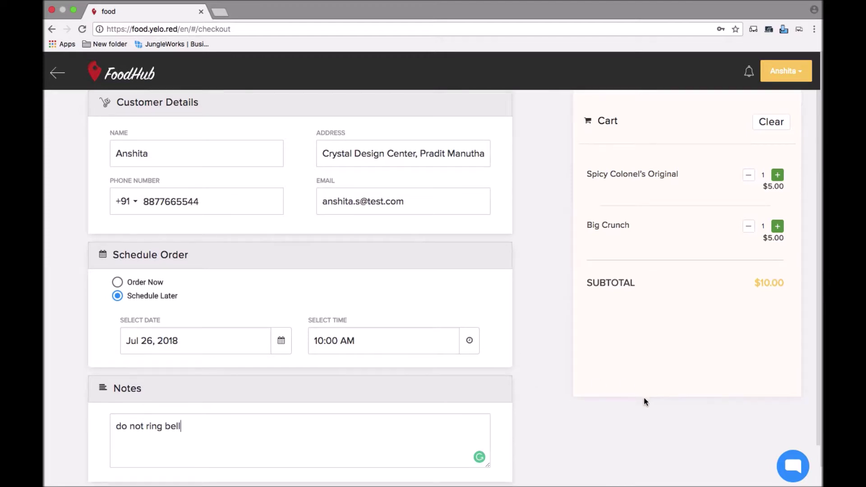
scroll(643, 397, "down", 1)
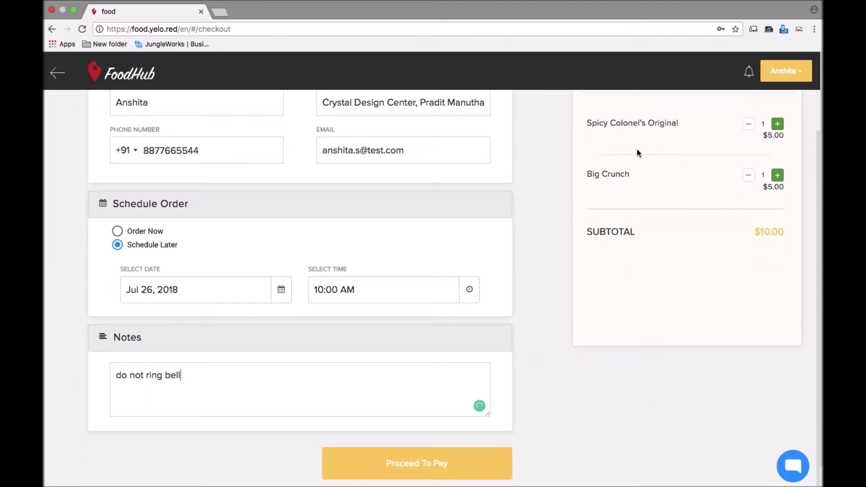
left_click(357, 467)
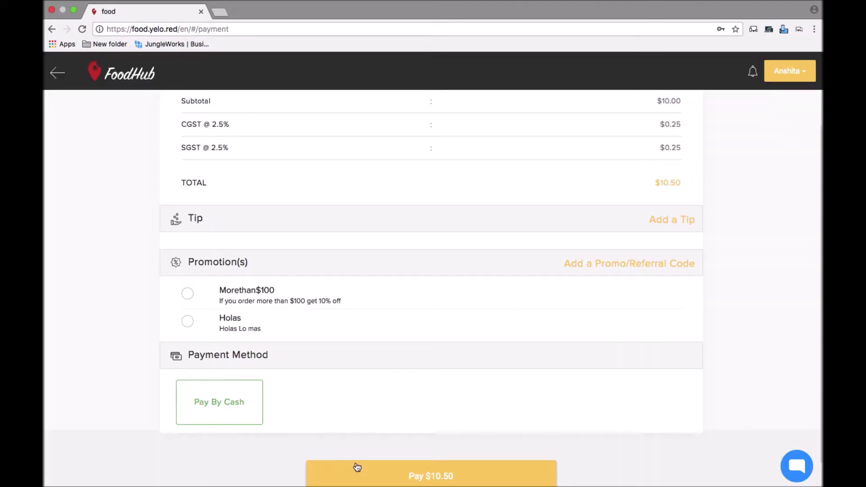
- Replace the default 0 tip with $5, bringing the total to $15.50
scroll(357, 467, "up", 2)
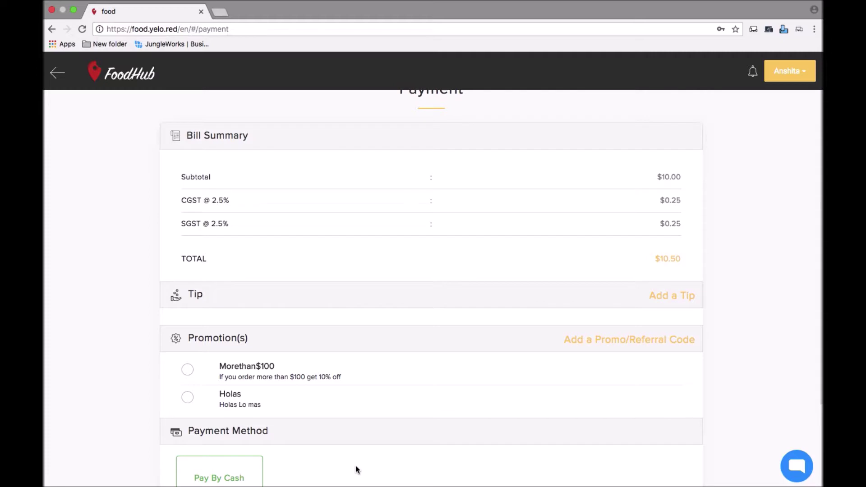
scroll(359, 471, "up", 1)
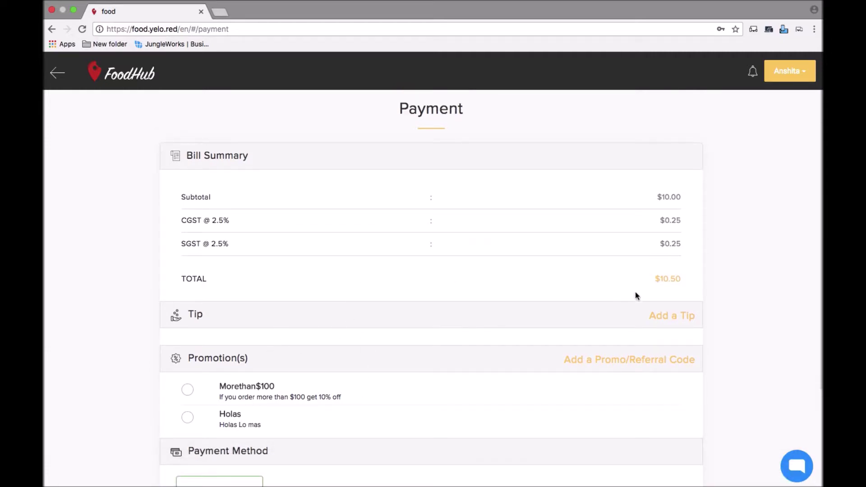
left_click(665, 318)
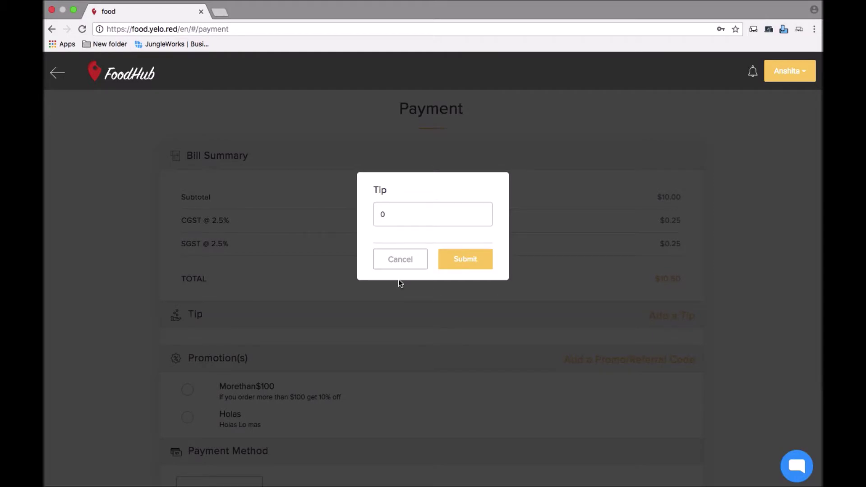
left_click(413, 211)
key("BackSpace")
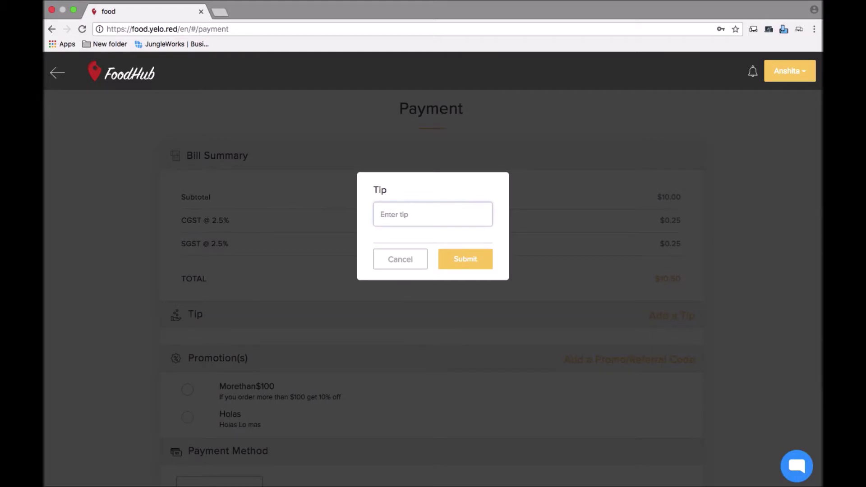
type("5")
left_click(475, 262)
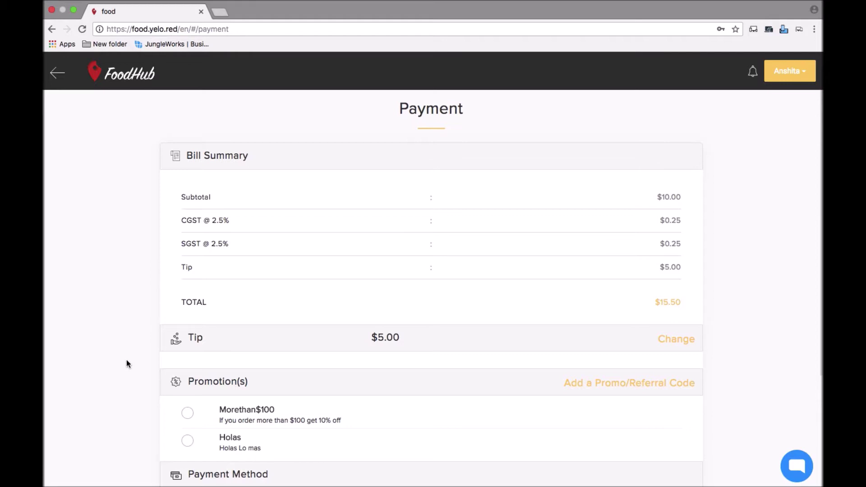
scroll(126, 275, "down", 2)
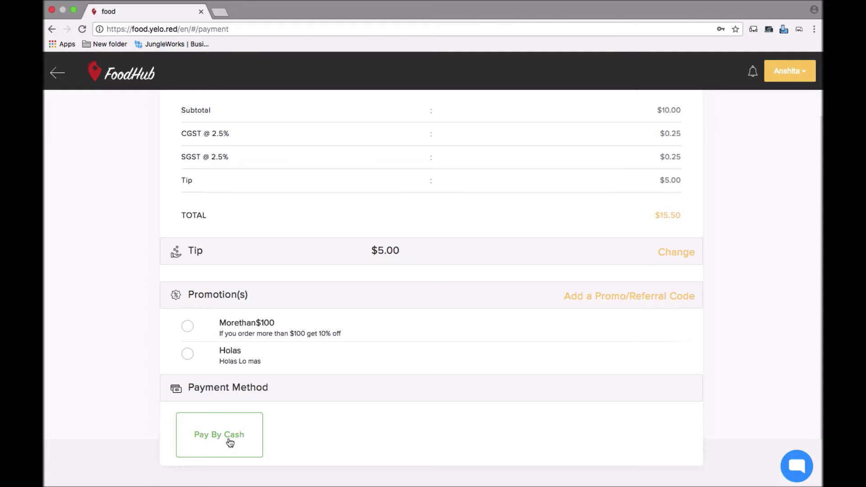
scroll(229, 442, "down", 1)
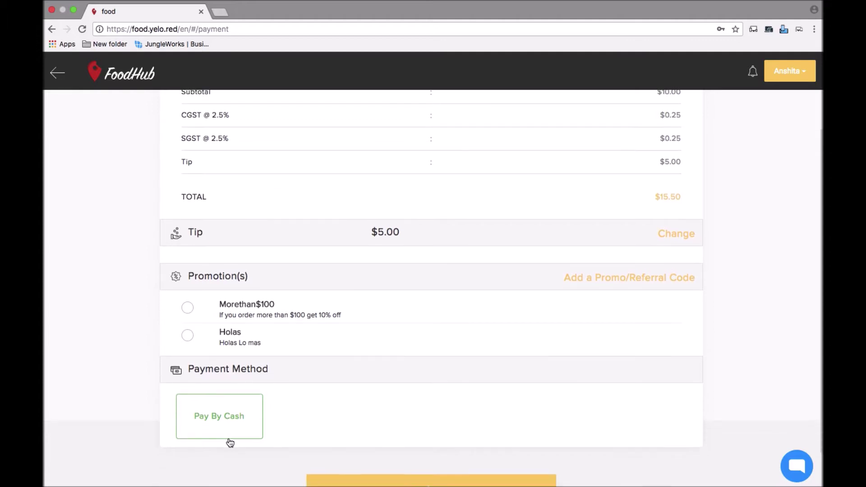
scroll(230, 442, "down", 2)
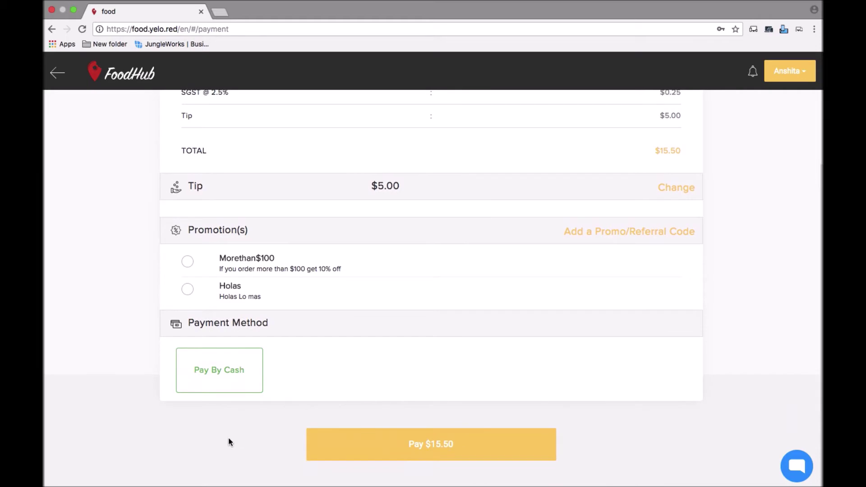
left_click(394, 446)
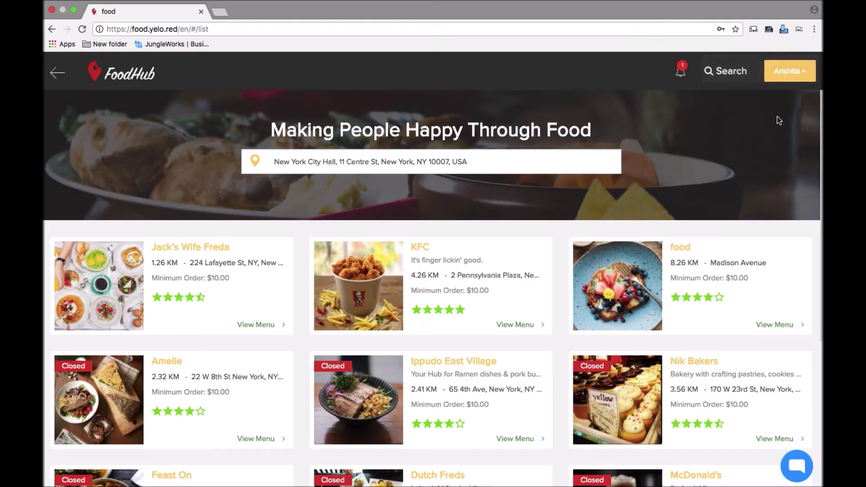
- Read the order-placed notification in the bell menu, then open the account options
left_click(682, 73)
left_click(682, 74)
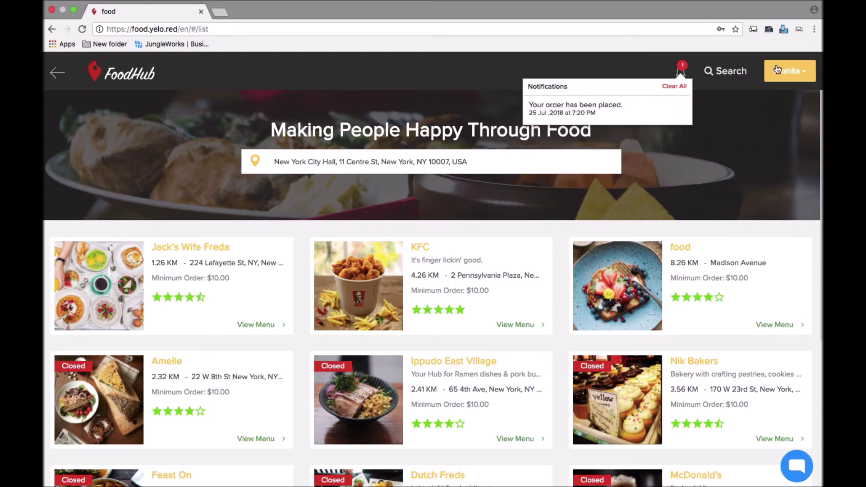
left_click(804, 73)
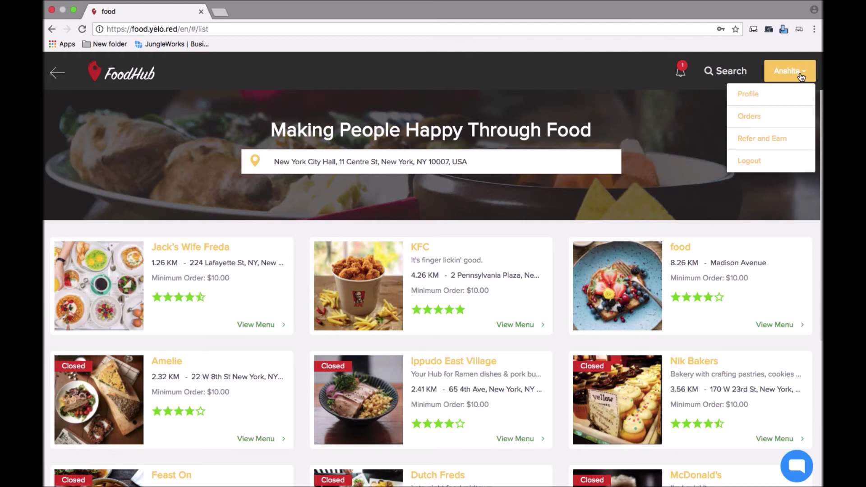
- Open the profile, re-save it via Edit and Save, then go to the Orders page
left_click(756, 101)
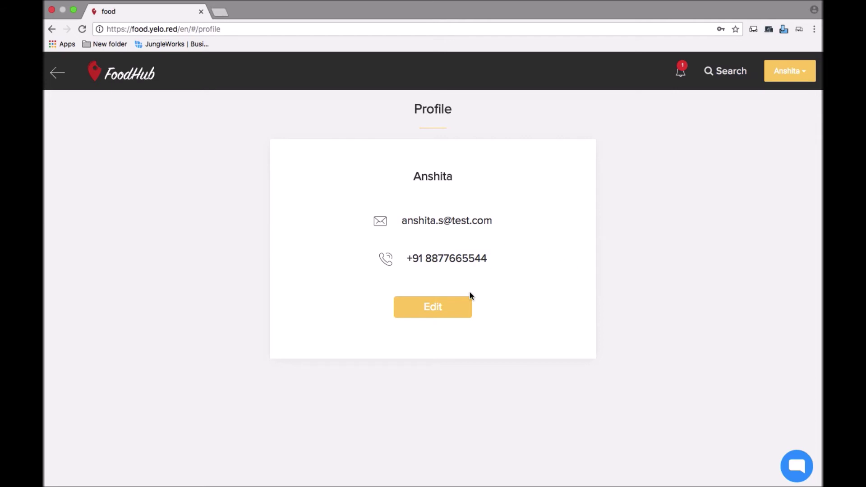
left_click(458, 310)
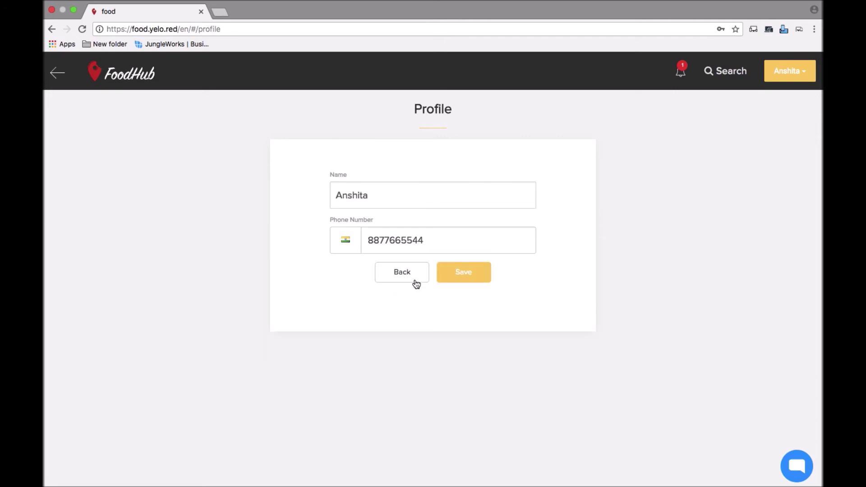
left_click(469, 273)
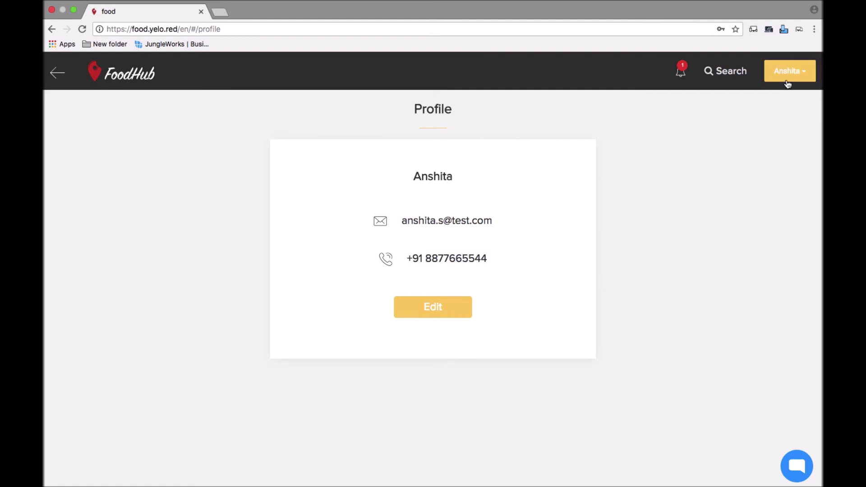
left_click(797, 71)
left_click(750, 117)
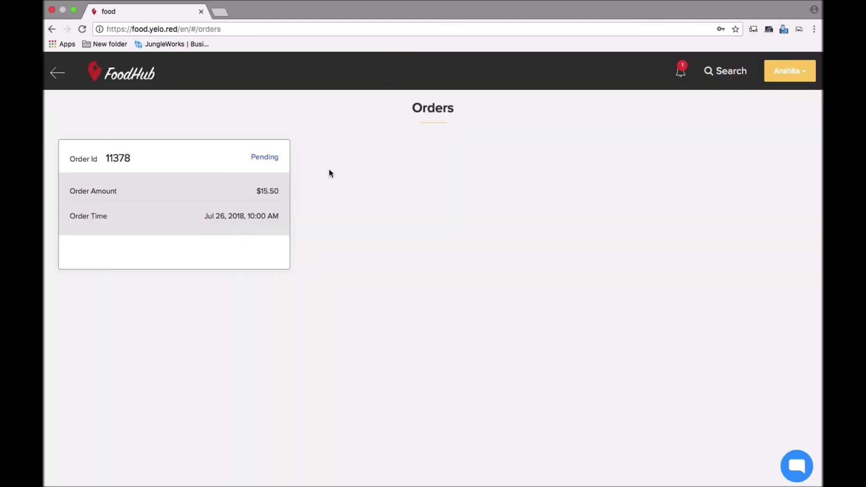
- Go to the Refer and Earn page from the account options, then reopen the menu
left_click(791, 71)
left_click(758, 139)
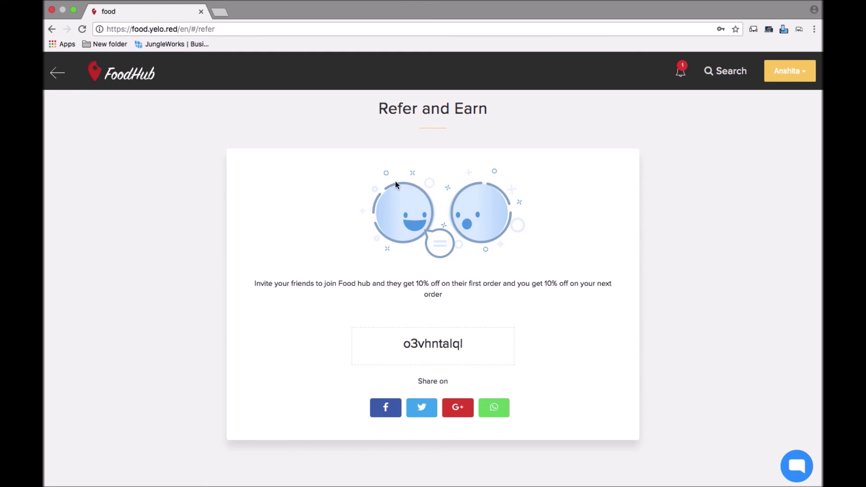
left_click(790, 71)
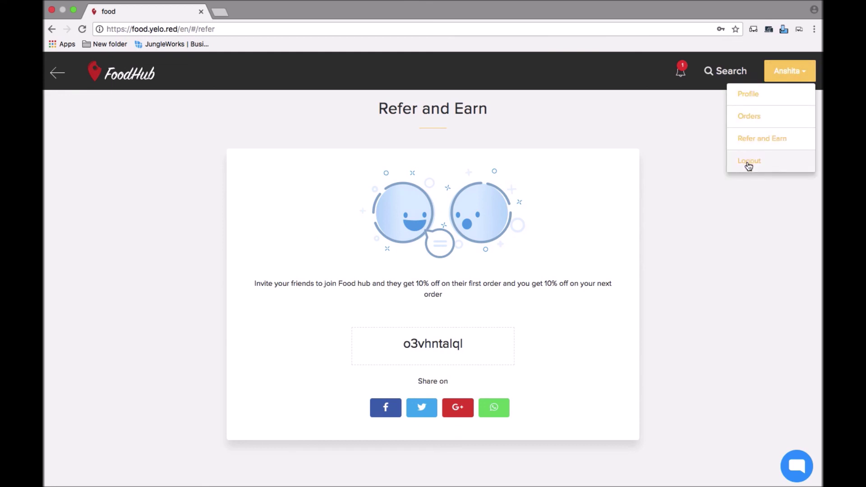